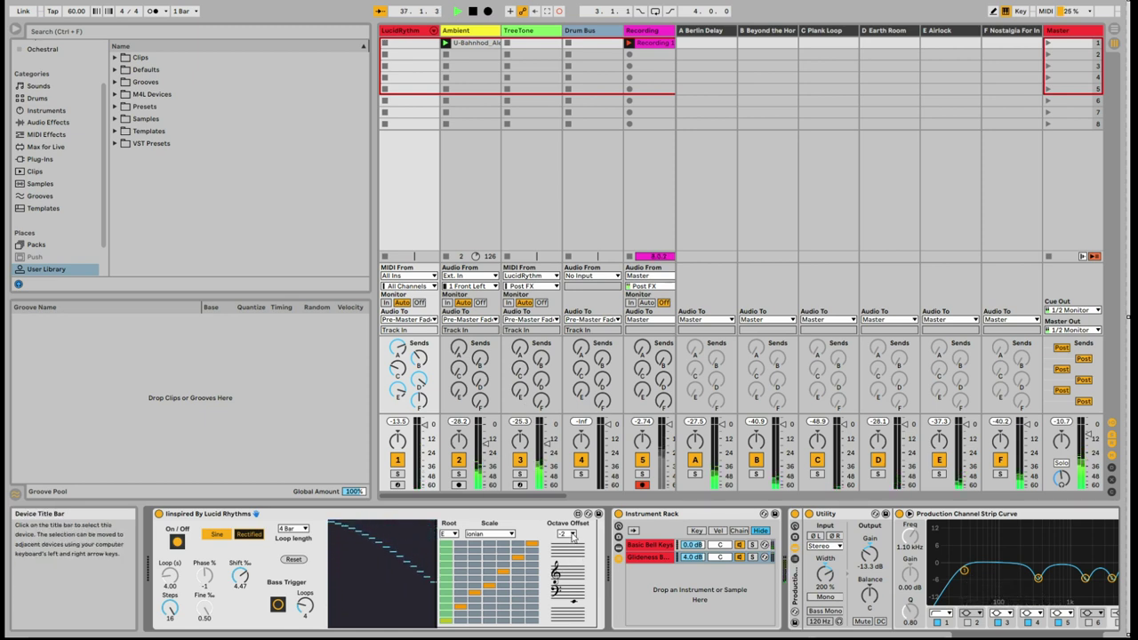
# Set the Lucid Rhythms device's octave offset to -1 and its scale to aeolian.
pyautogui.click(572, 535)
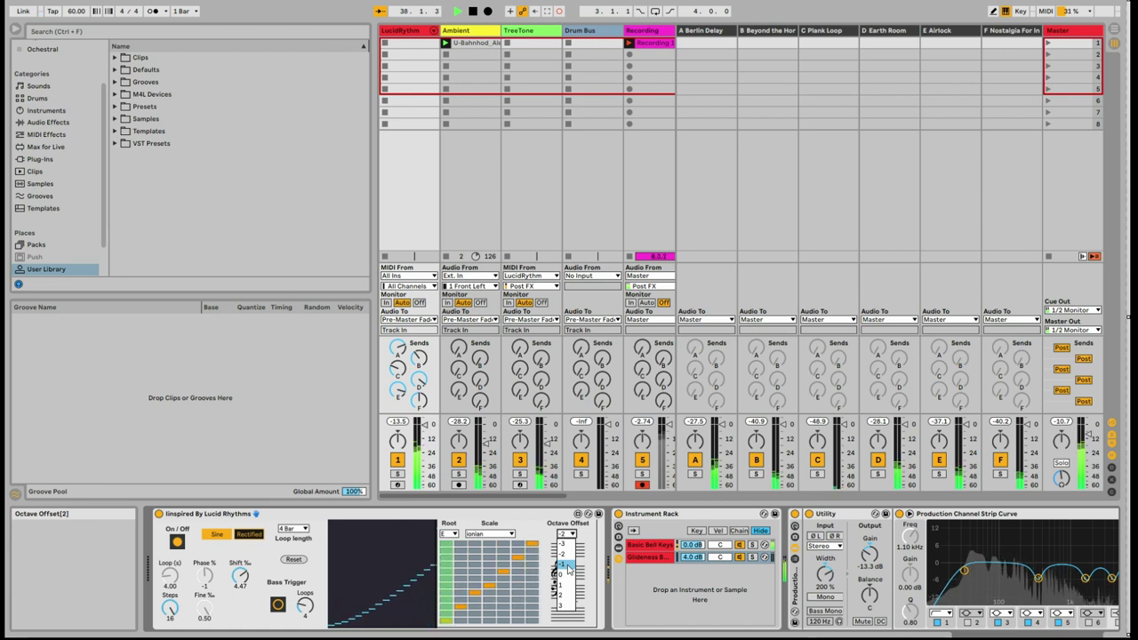
pyautogui.click(569, 570)
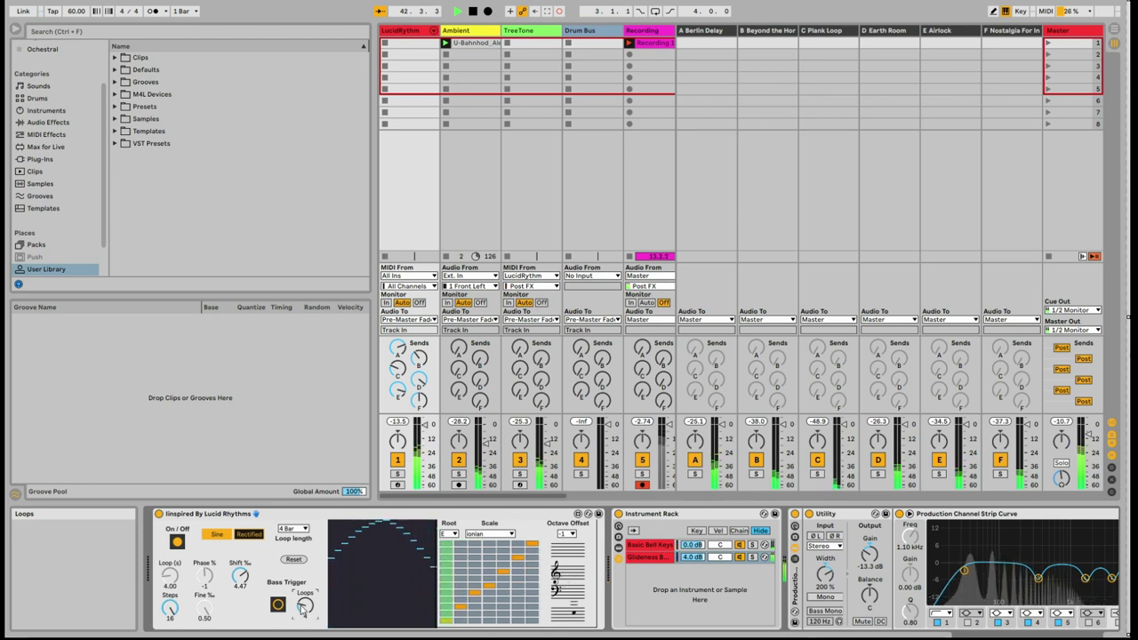
pyautogui.click(512, 534)
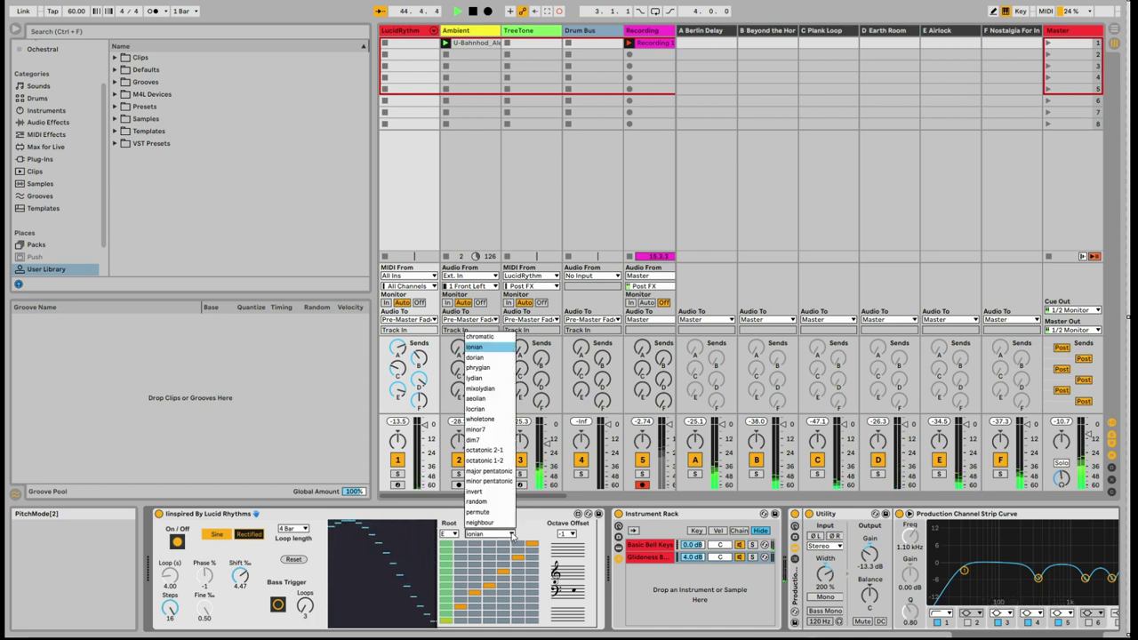
pyautogui.click(495, 402)
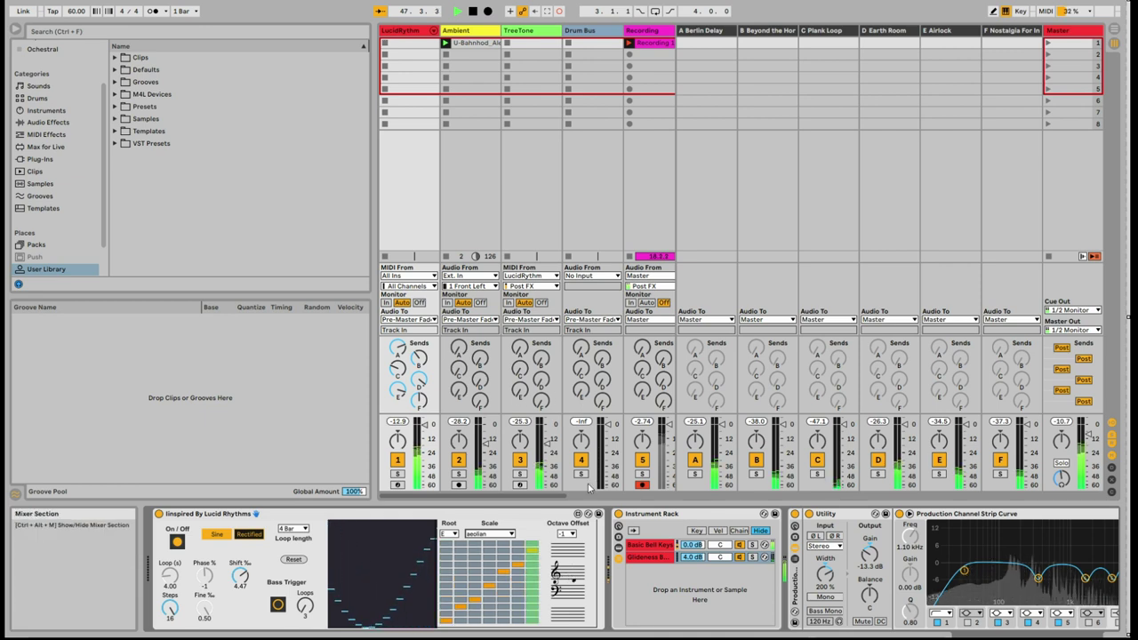
# Change the melody's scale to locrian and, after playing it for a while, to chromatic.
pyautogui.click(512, 534)
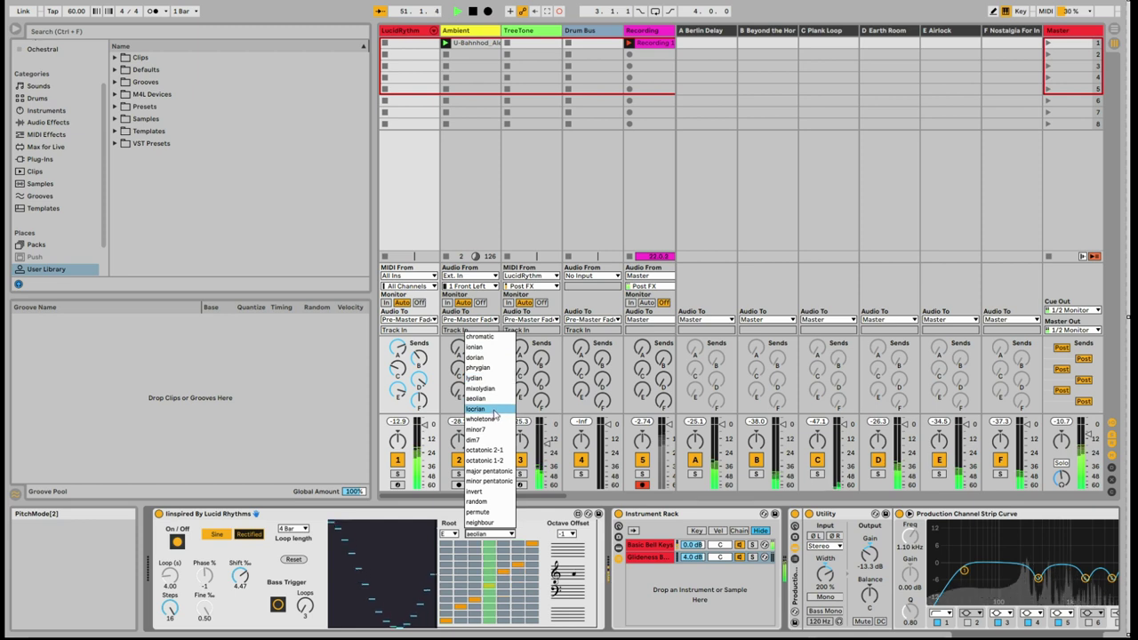
pyautogui.click(495, 410)
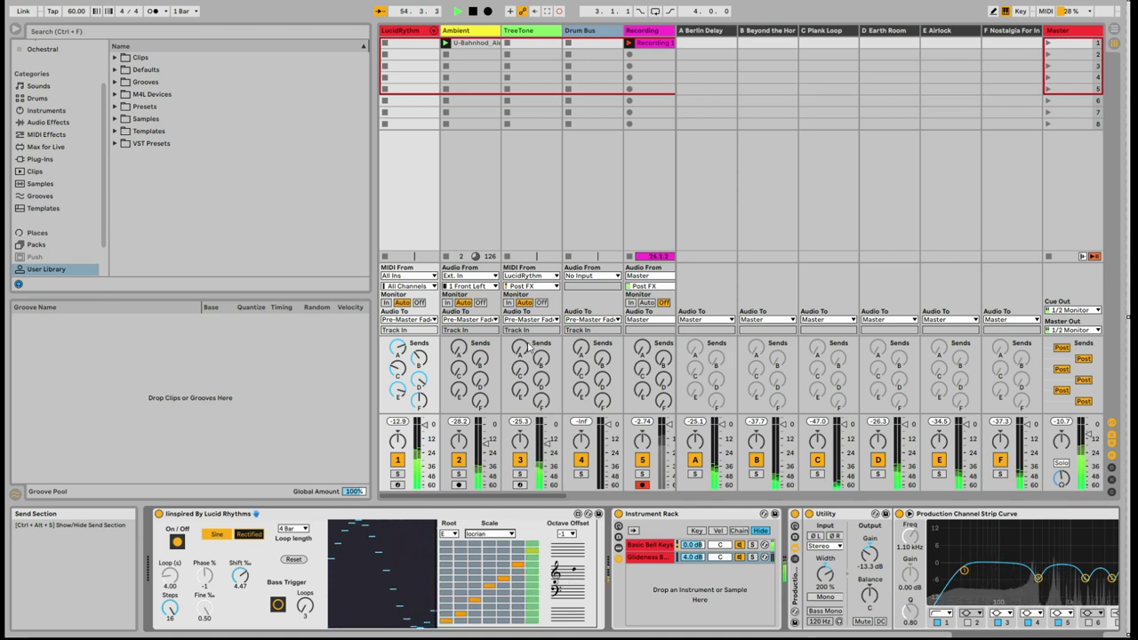
pyautogui.click(512, 534)
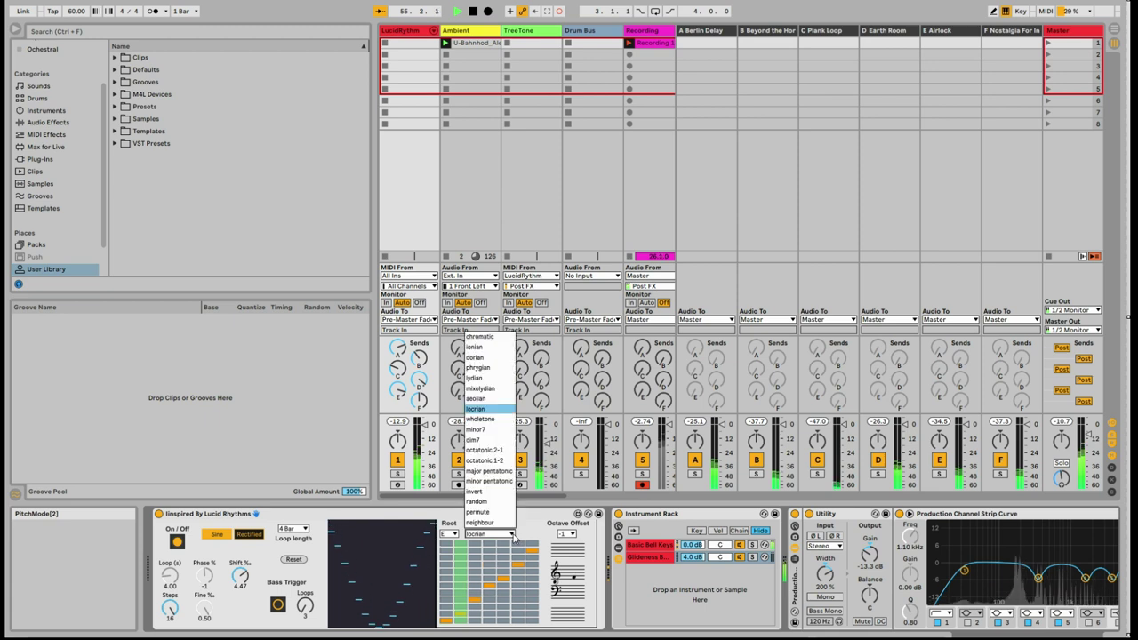
pyautogui.click(498, 337)
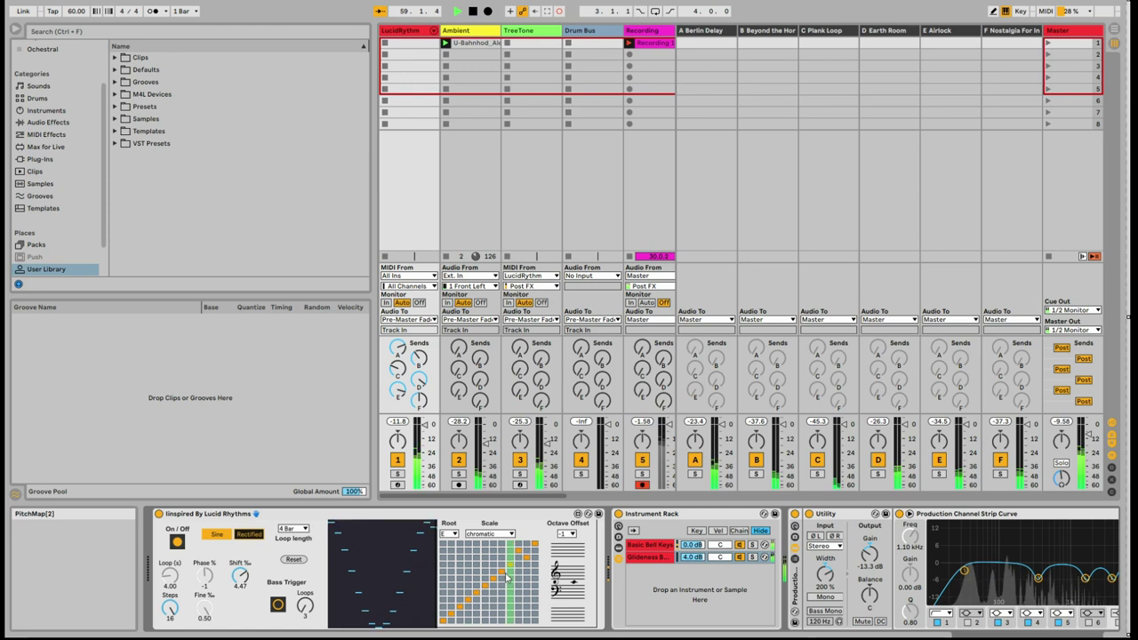
# Set the scale mode to permute and trigger a new random note mapping.
pyautogui.click(512, 535)
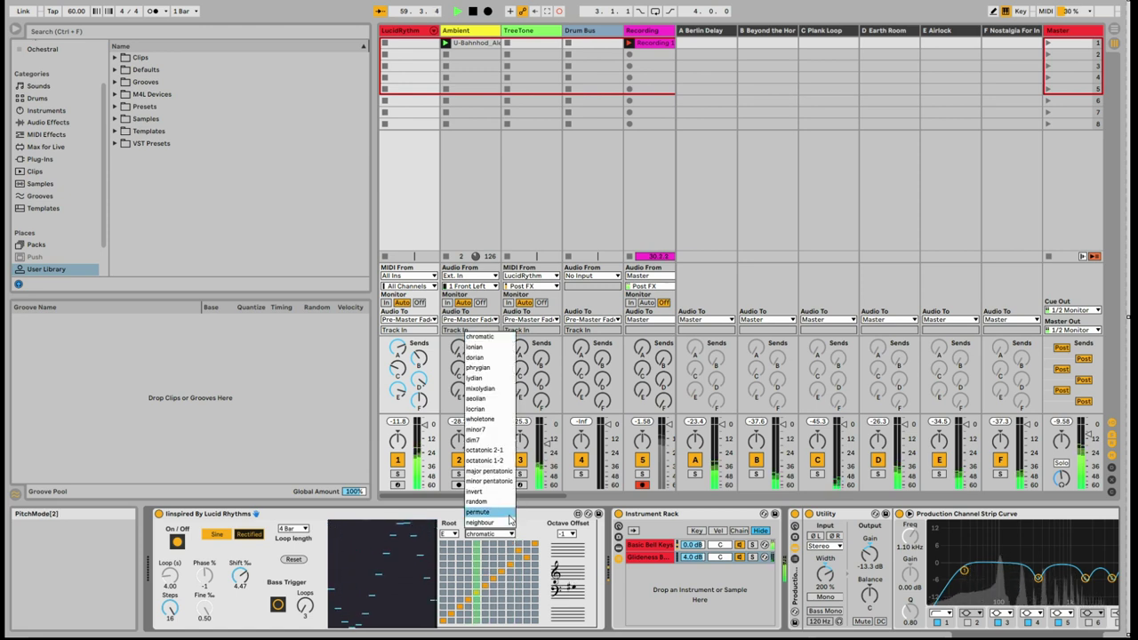
pyautogui.click(510, 513)
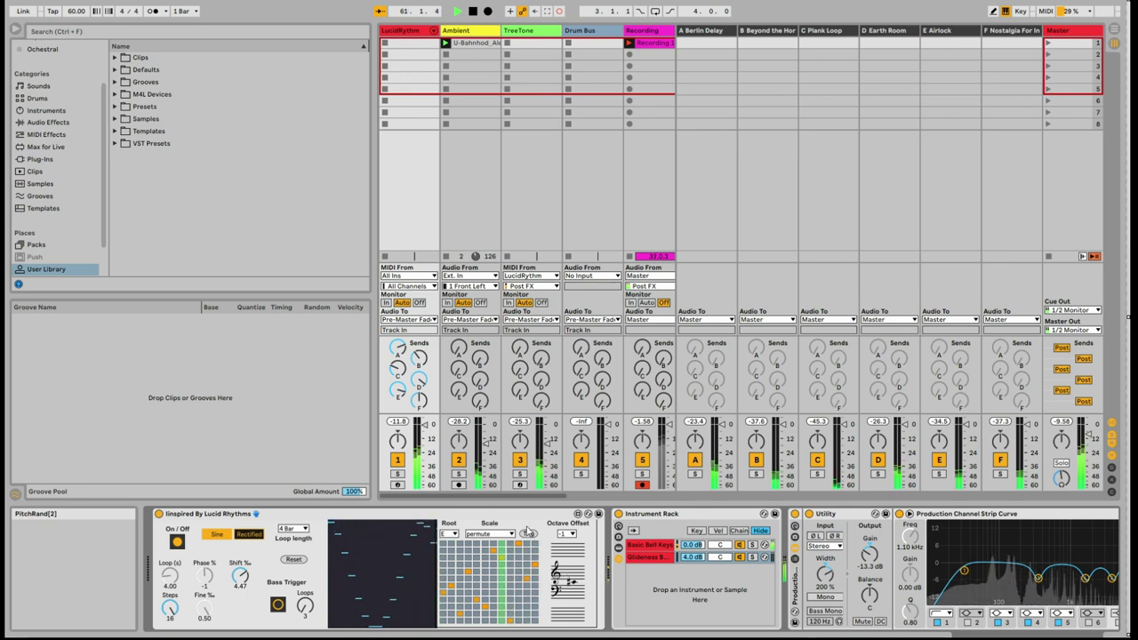
pyautogui.click(529, 534)
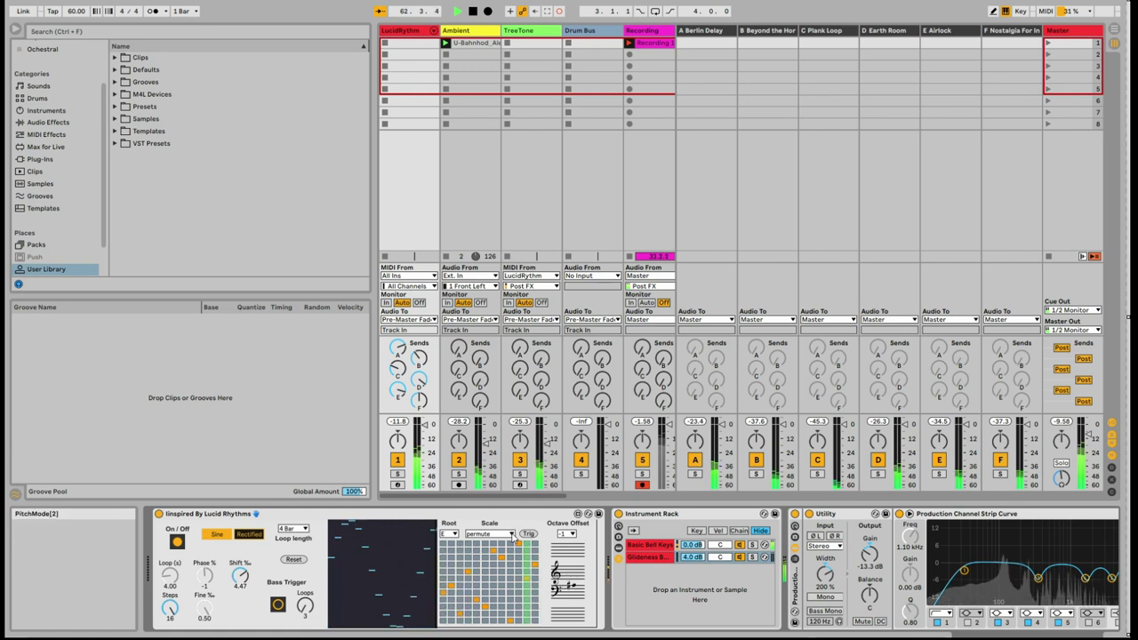
# Set the scale to minor7 and lower the octave offset to -2.
pyautogui.click(513, 534)
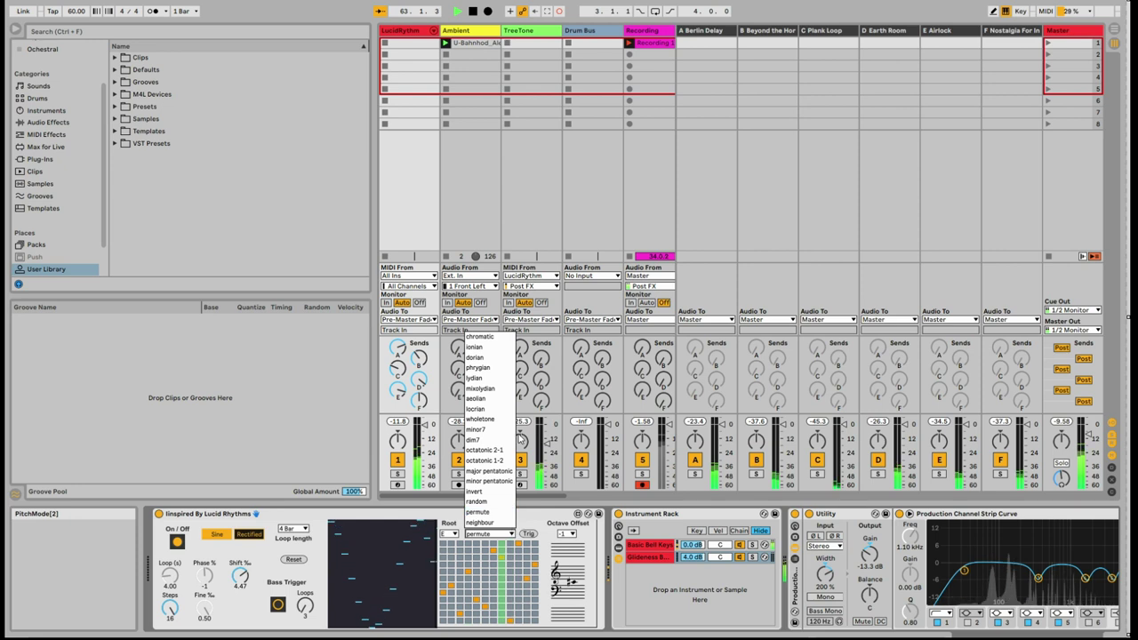
pyautogui.click(501, 434)
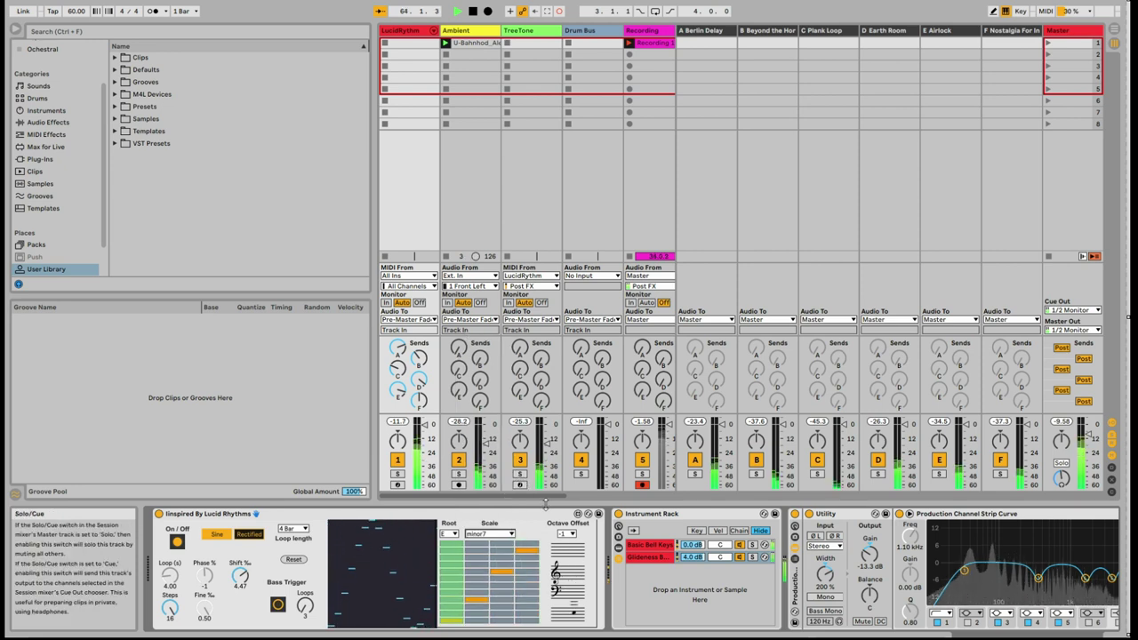
pyautogui.click(570, 534)
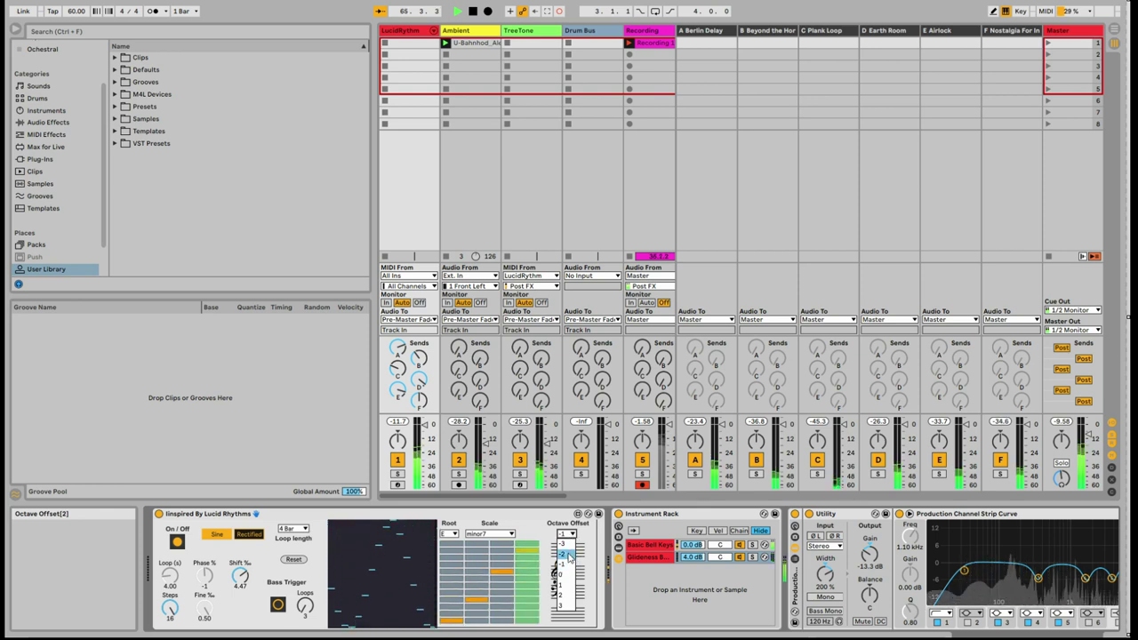
pyautogui.click(569, 555)
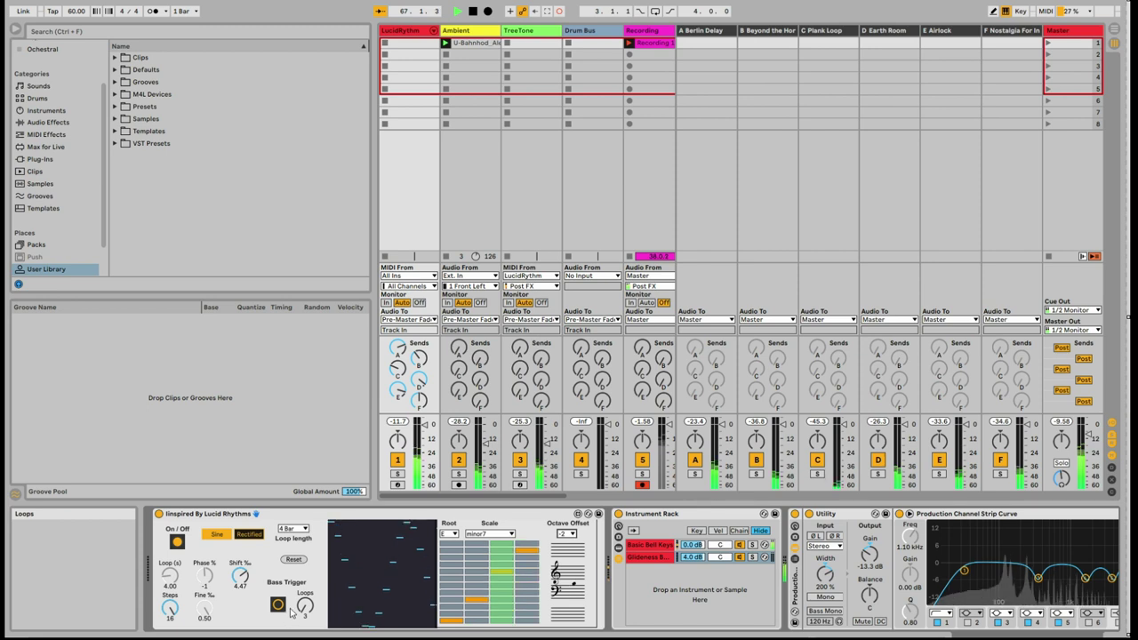
# Try a loop length of 2 Bar, and settle on 5 Bar.
pyautogui.click(305, 530)
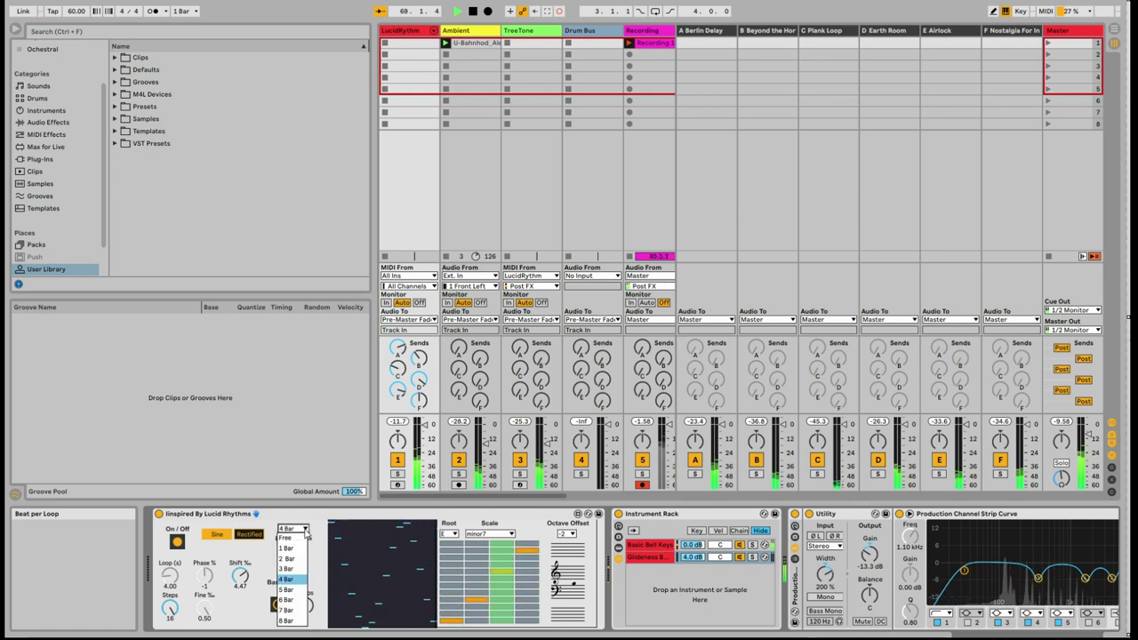
pyautogui.click(292, 559)
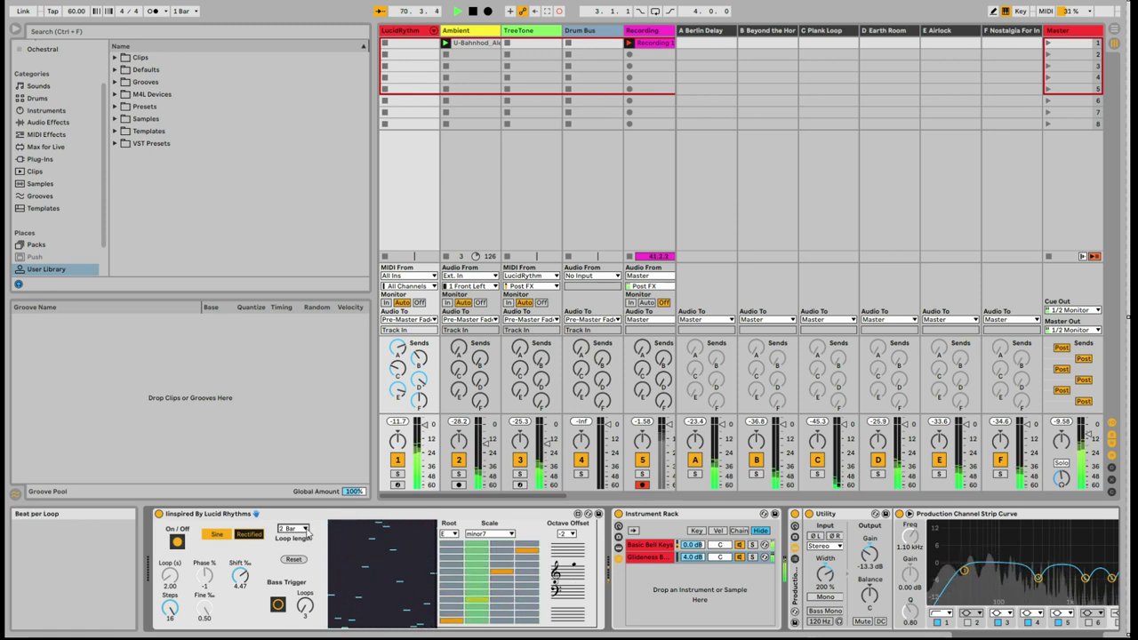
pyautogui.click(305, 529)
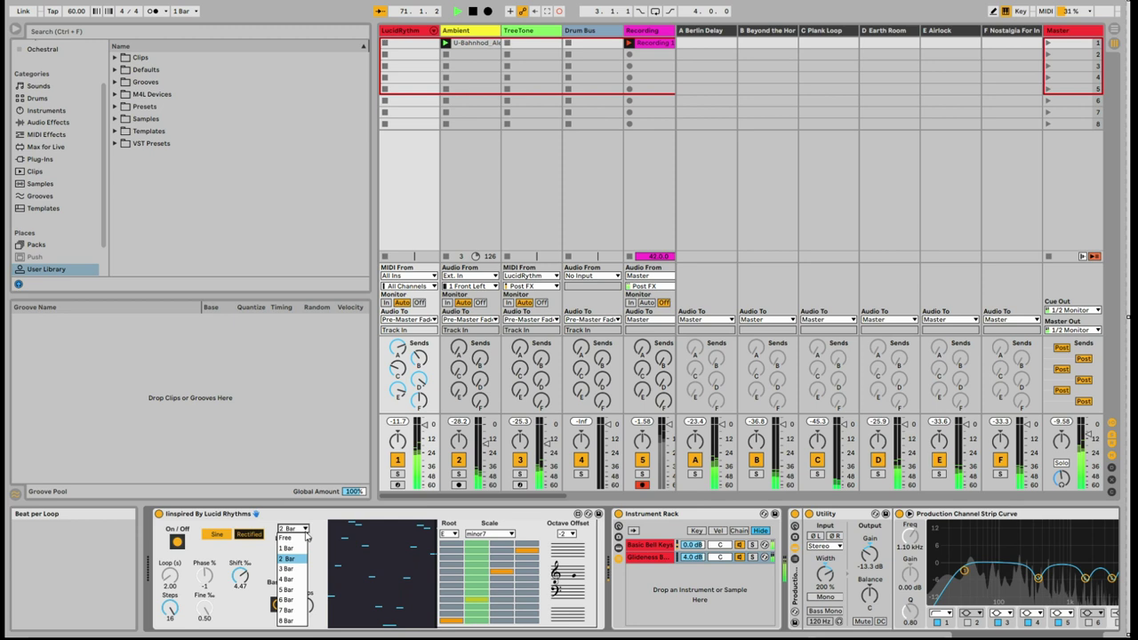
pyautogui.click(296, 590)
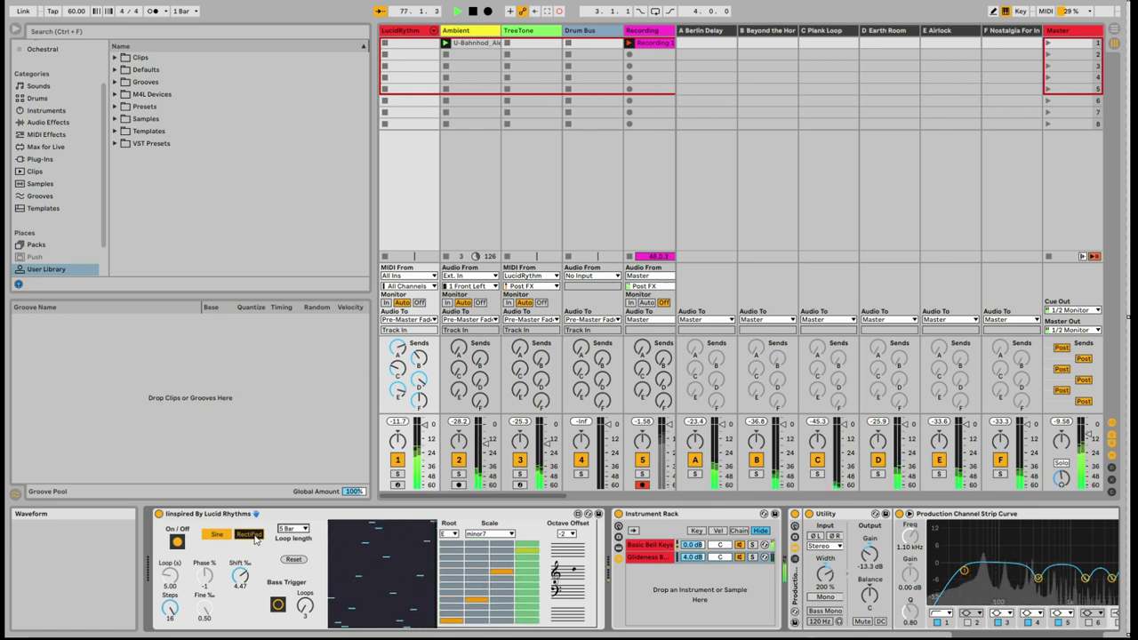
# Change the waveform to Rectified, then switch the sequencer off and reset its loop.
pyautogui.click(250, 535)
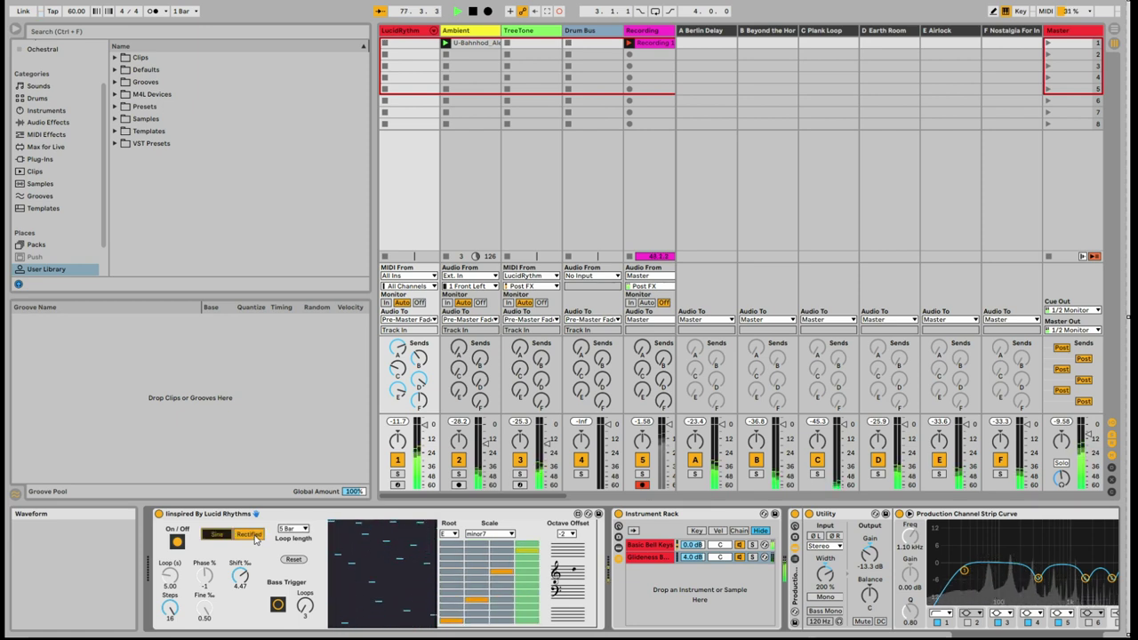
pyautogui.click(179, 542)
pyautogui.click(291, 560)
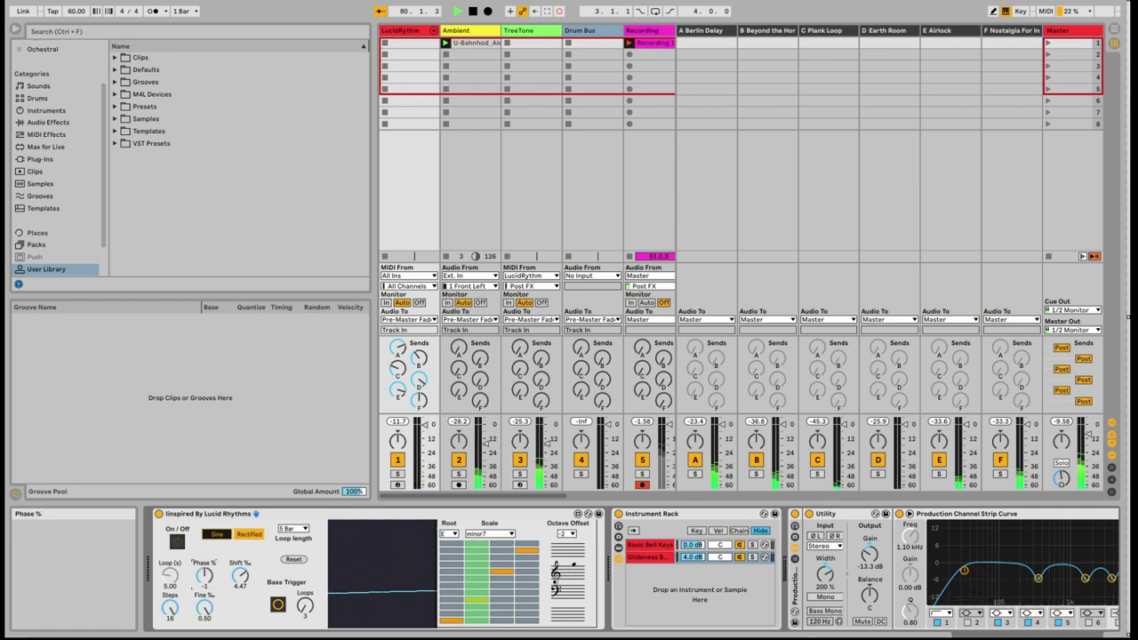
# Set Phase to -5, Fine to -0.19 and Shift to -8.13, and switch the sequencer back on with the Rectified waveform.
pyautogui.moveTo(203, 576); pyautogui.dragTo(203, 580)
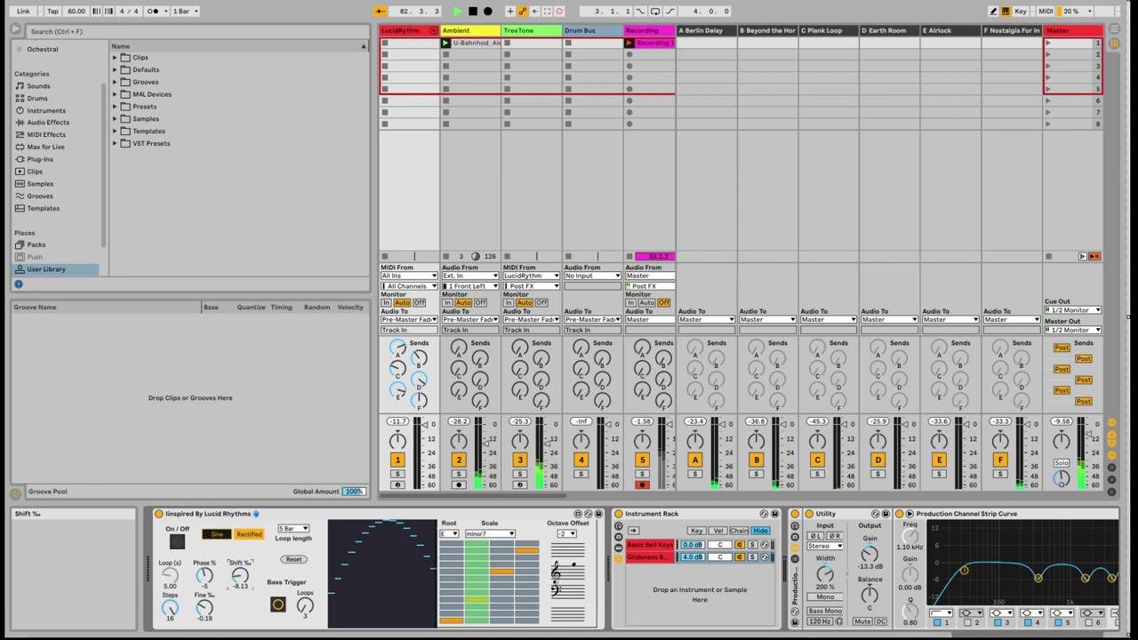
pyautogui.click(250, 538)
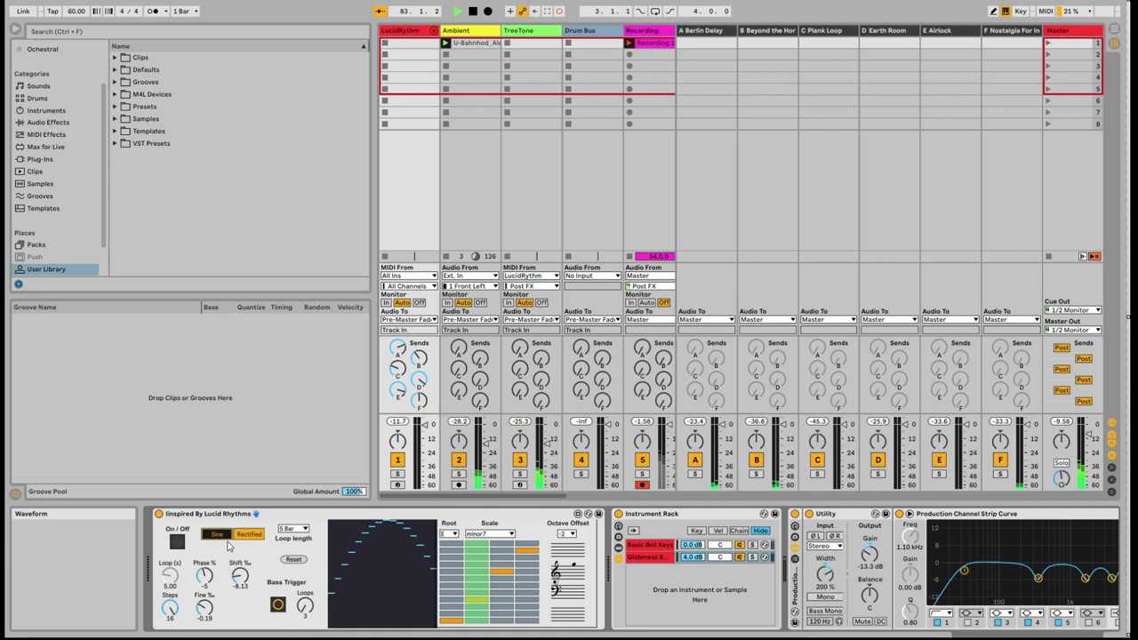
pyautogui.click(178, 542)
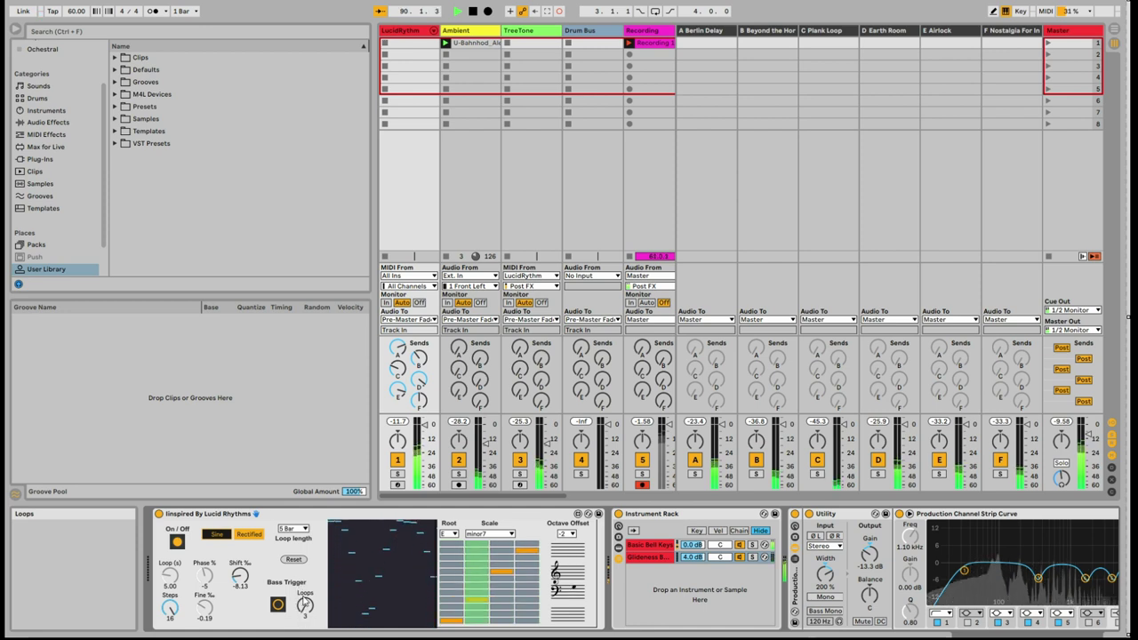
# Retune the sequence to the phrygian scale with root C and an octave offset of -1.
pyautogui.click(511, 536)
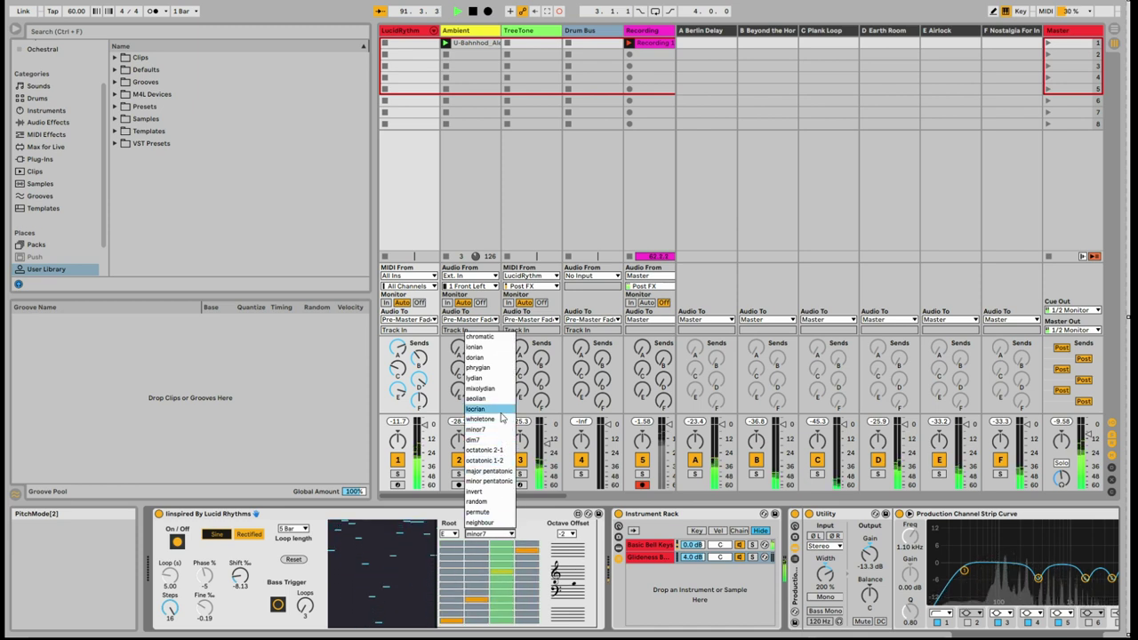
pyautogui.click(480, 367)
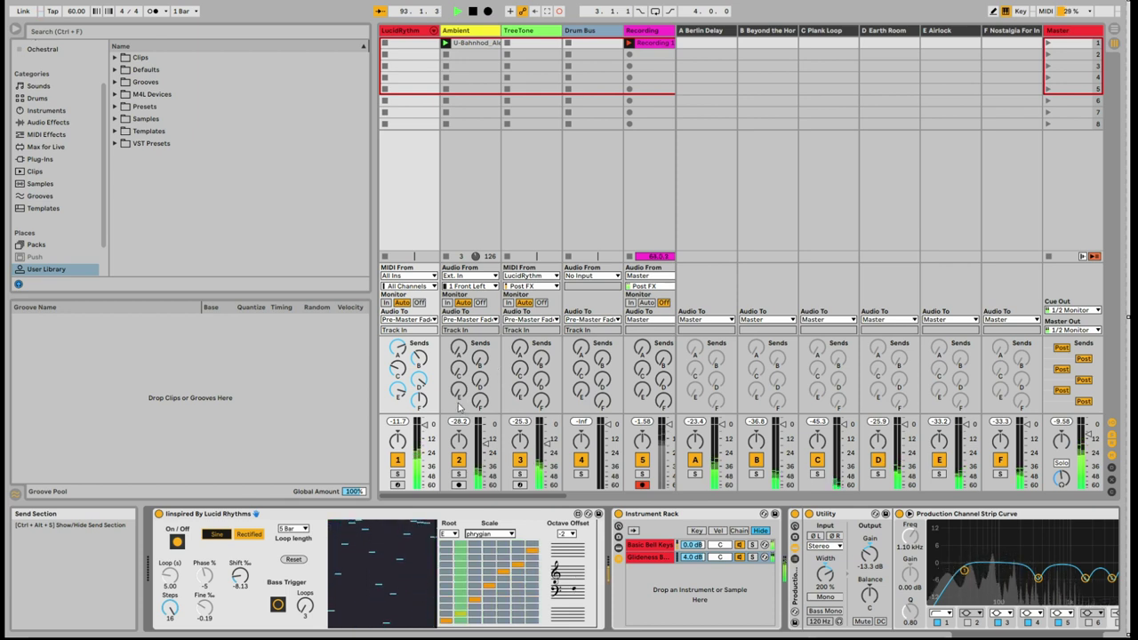
pyautogui.click(454, 535)
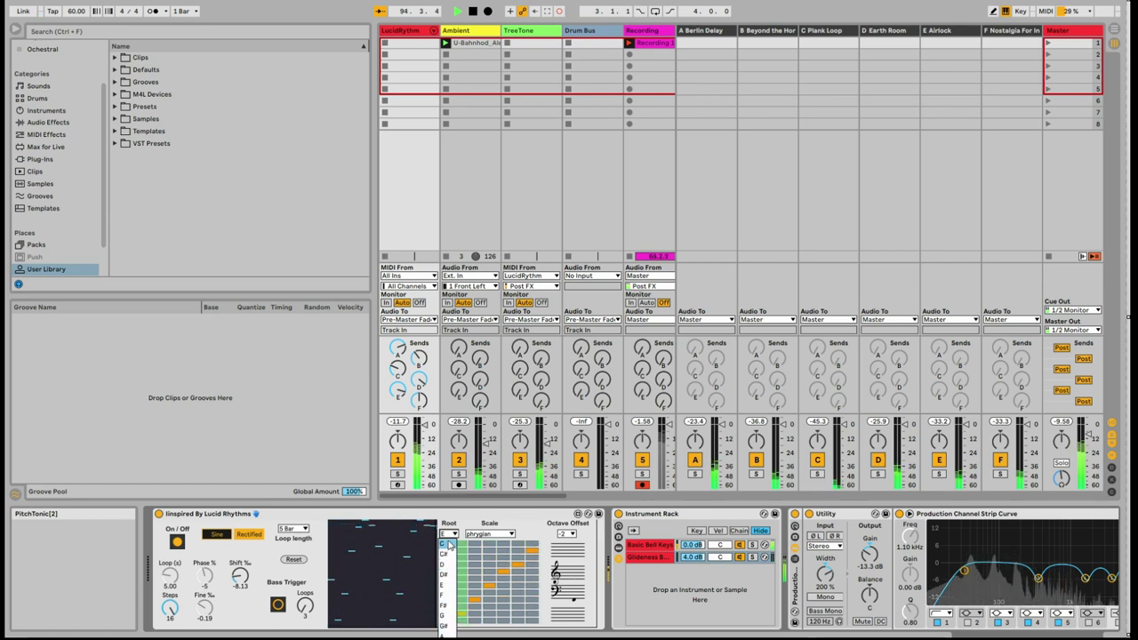
pyautogui.click(447, 545)
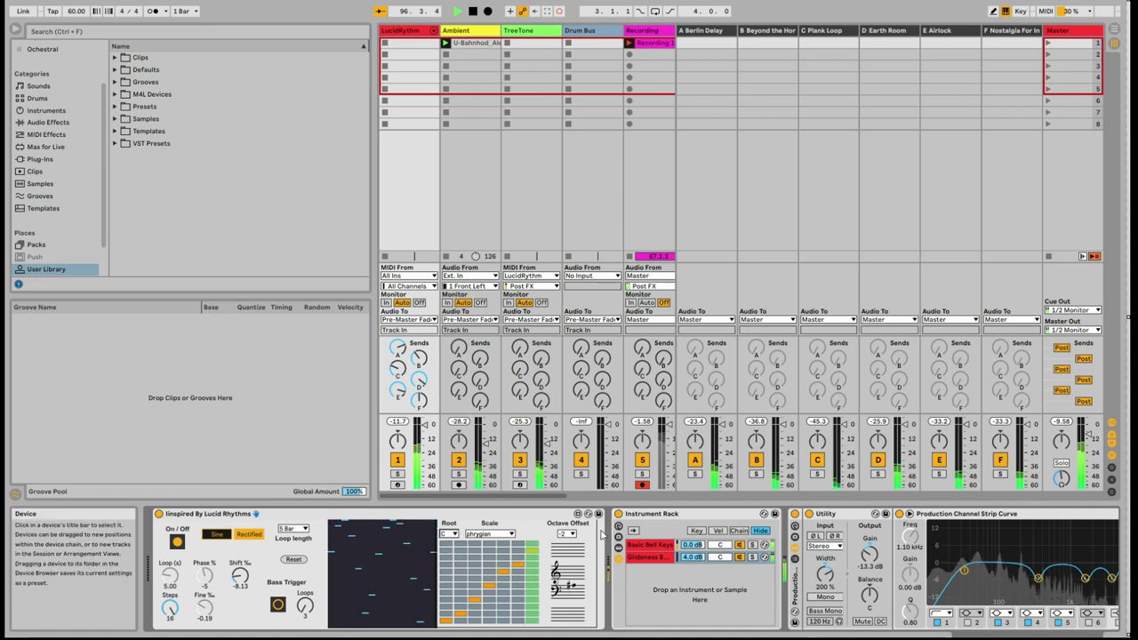
pyautogui.click(569, 534)
pyautogui.click(574, 569)
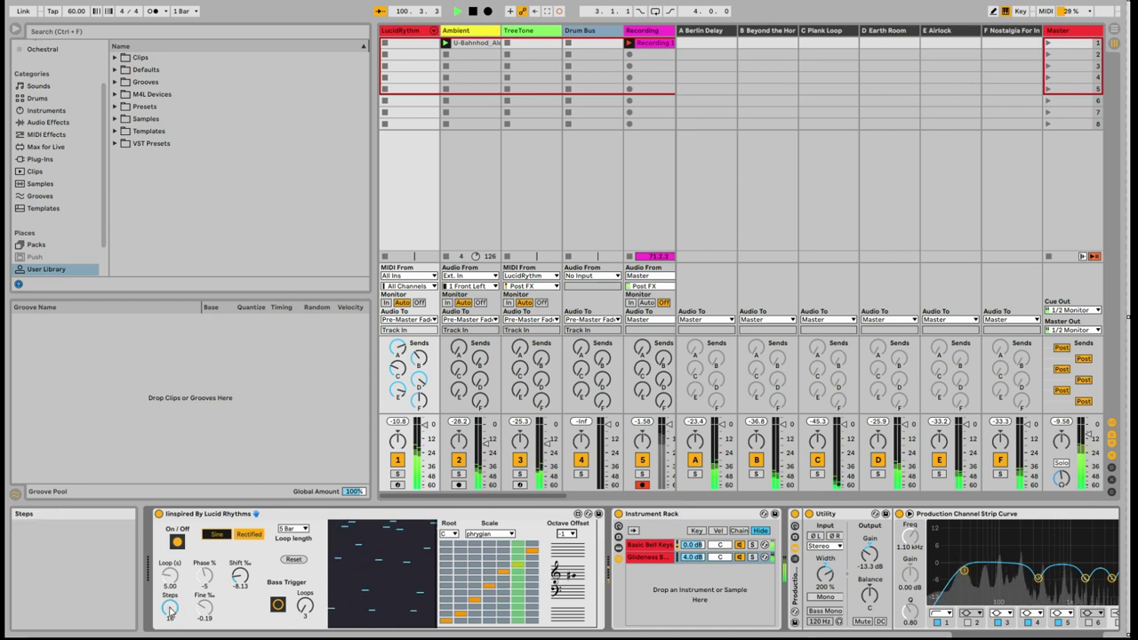
# Reduce the sequence to 9 steps and set the loop length to 3 Bar.
pyautogui.moveTo(170, 610); pyautogui.dragTo(170, 624)
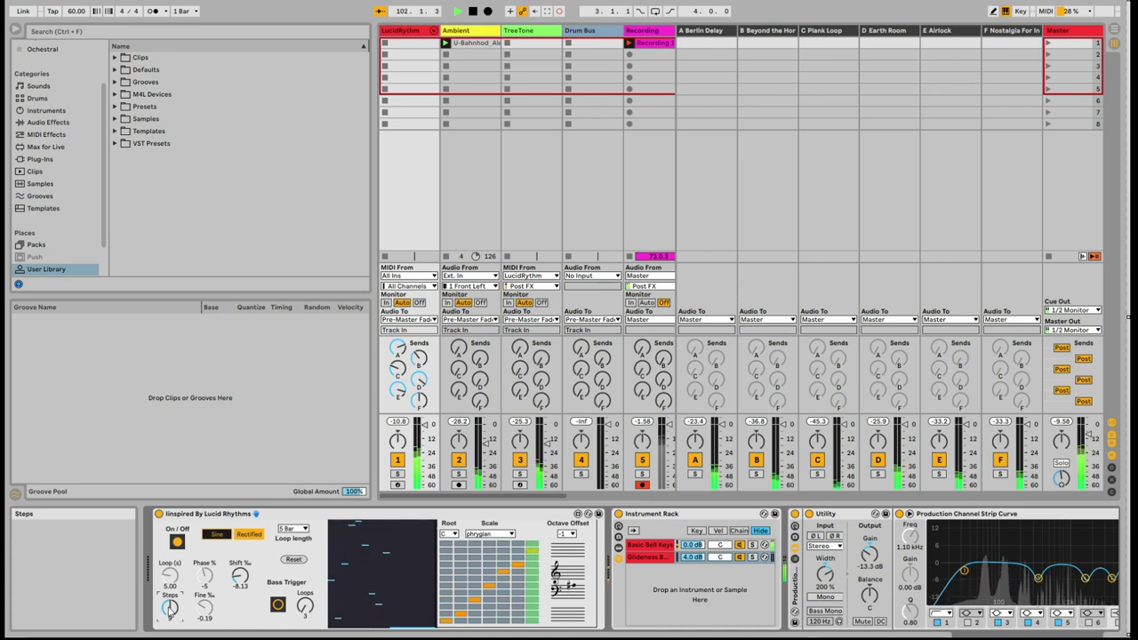
pyautogui.click(304, 529)
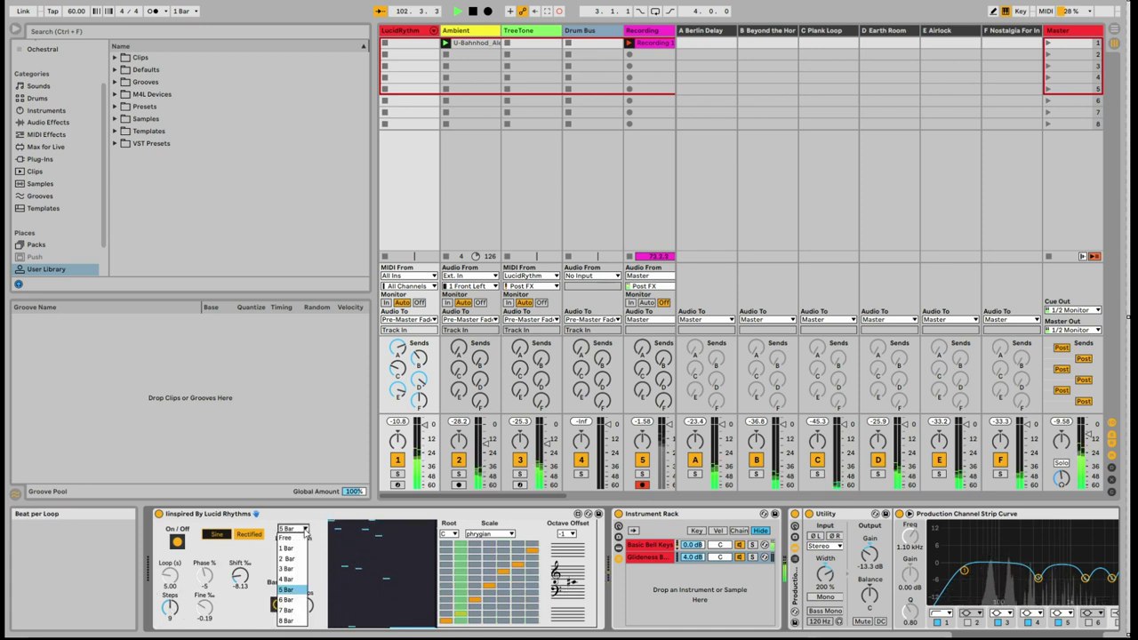
pyautogui.click(290, 569)
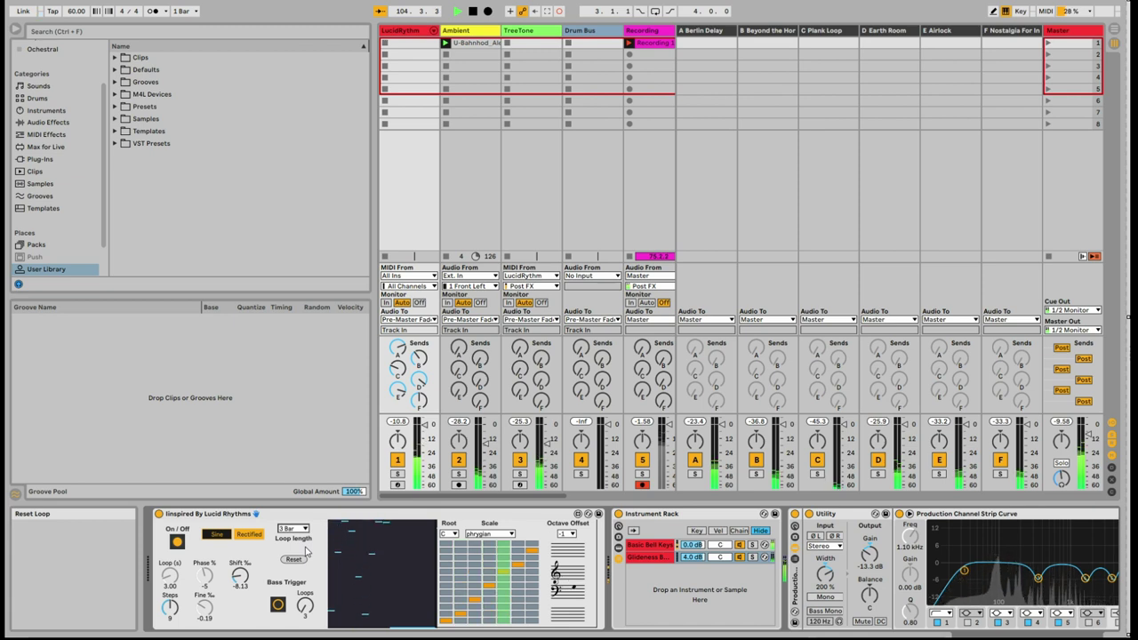
# Raise the number of steps to 10 and on to 12, and adjust the step count once more.
pyautogui.click(169, 608)
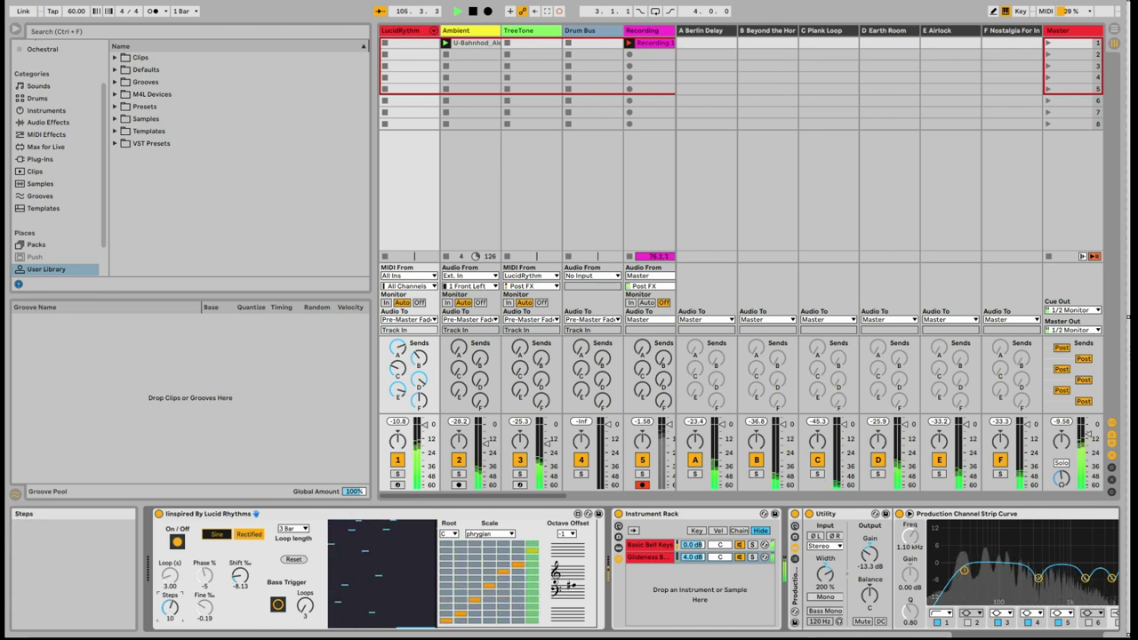
pyautogui.moveTo(168, 608); pyautogui.dragTo(169, 603)
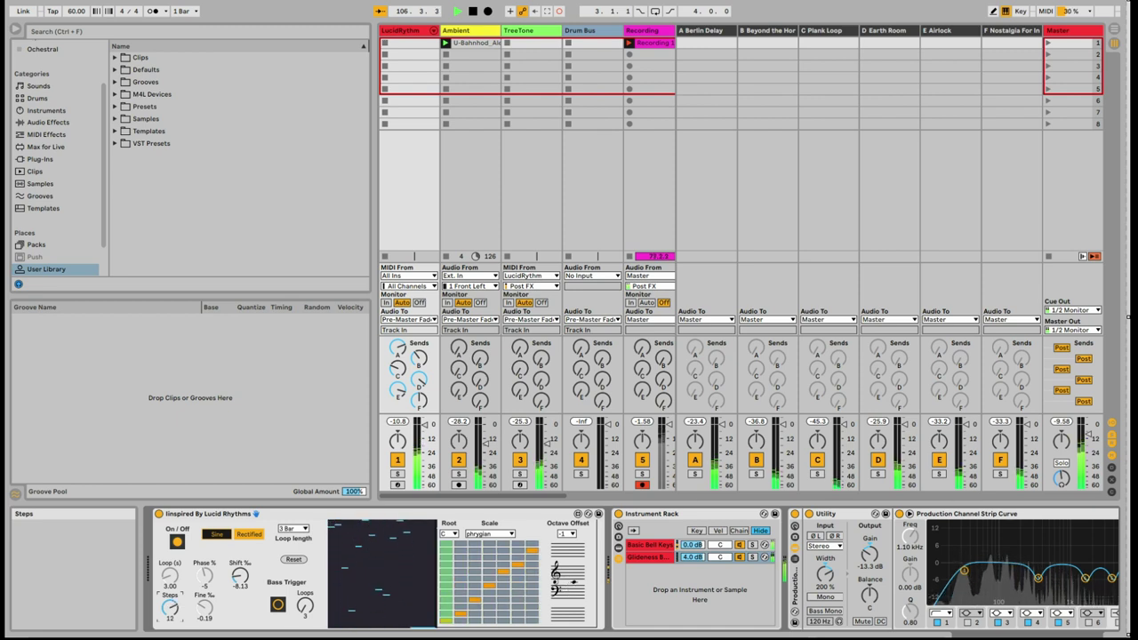
pyautogui.moveTo(169, 608)
pyautogui.mouseDown()
pyautogui.moveTo(169, 598)
pyautogui.moveTo(170, 612)
pyautogui.mouseUp()
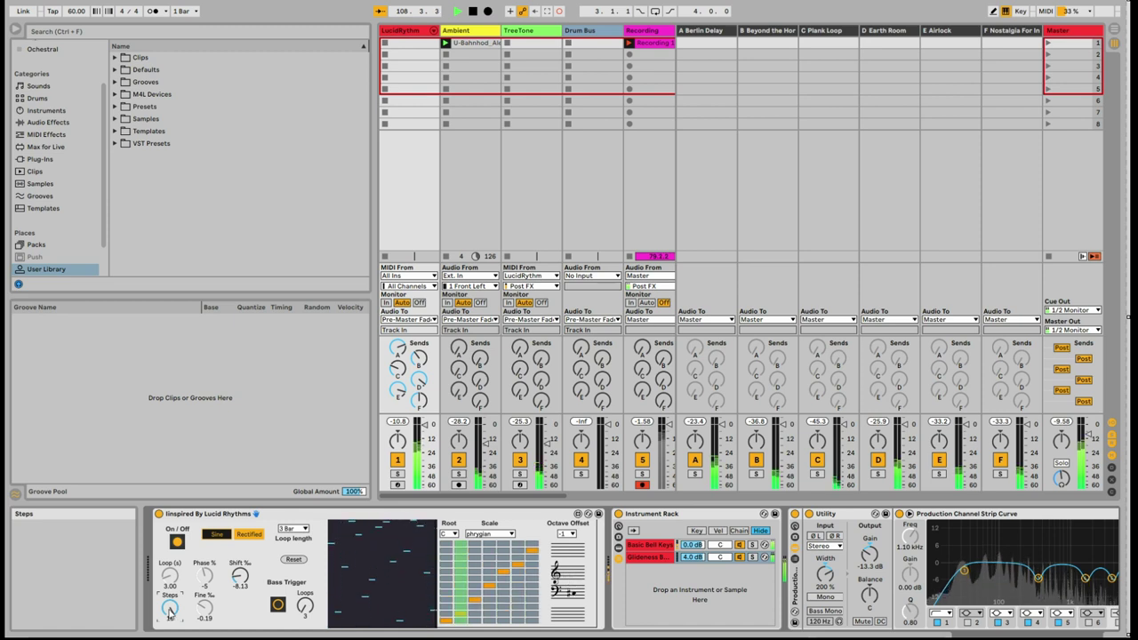